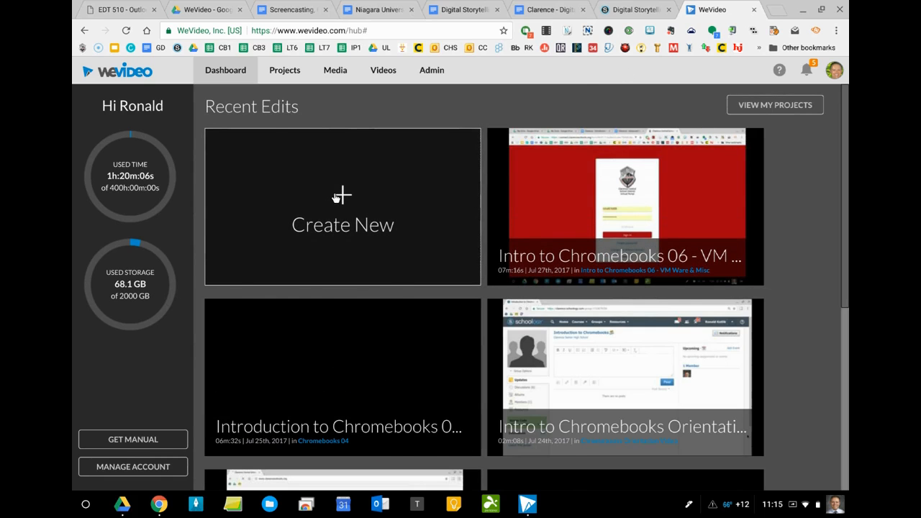
Start creating a new item from the dashboard, choosing Project as its type
left_click(336, 198)
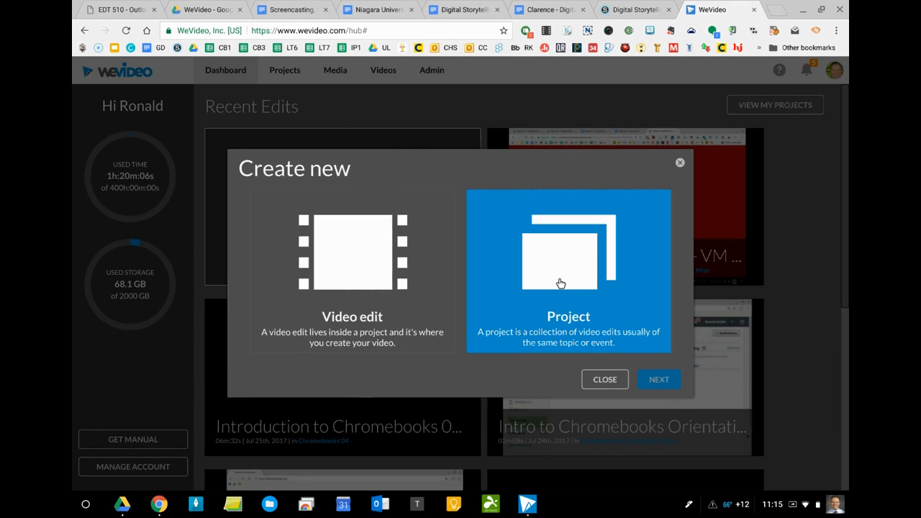
left_click(318, 273)
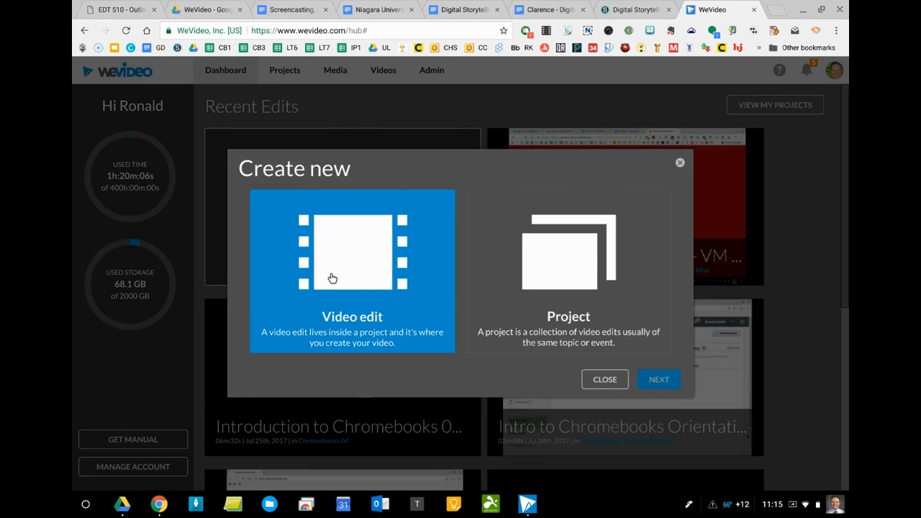
left_click(580, 259)
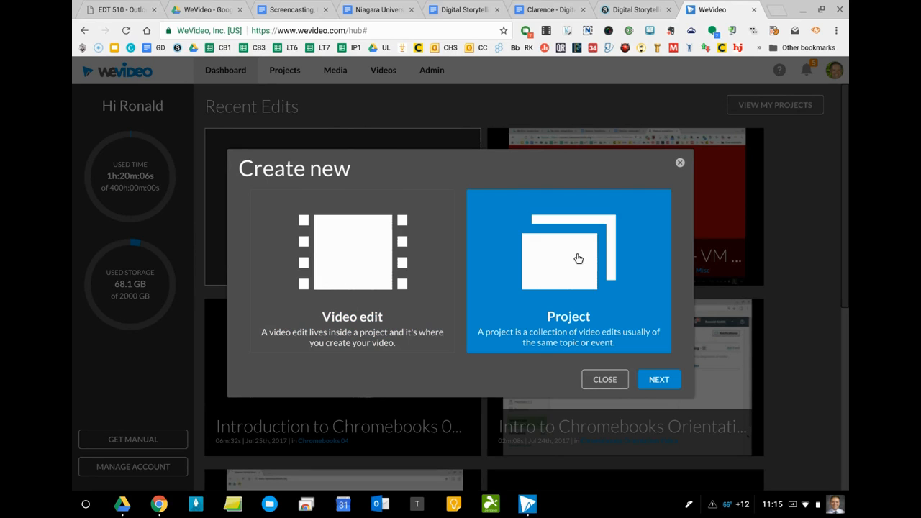
left_click(660, 379)
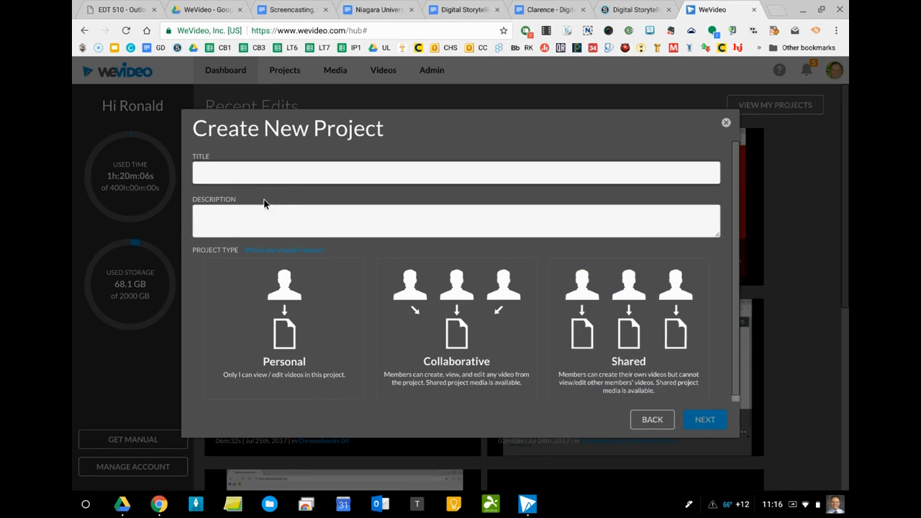
Title the new project "Intro to WeVideo 04 - Media"
type("Intro to WeVideo 04 -")
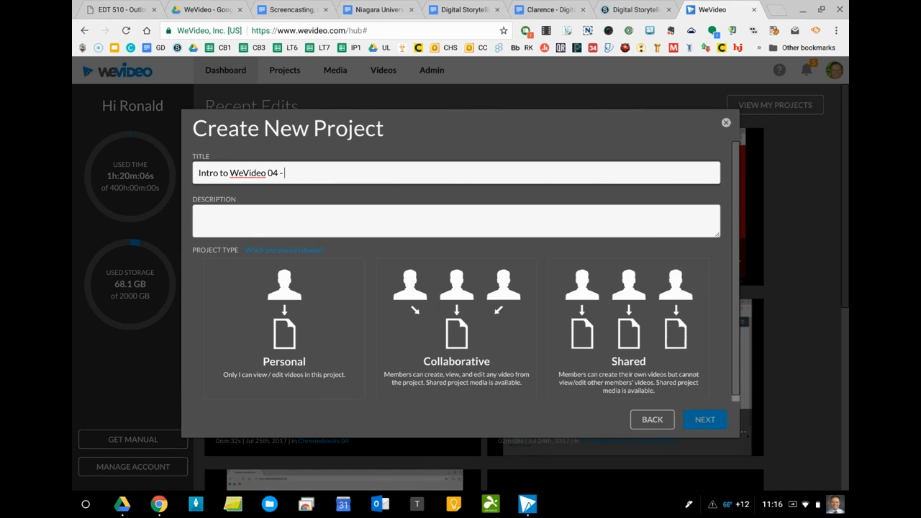
type("Media")
key("BackSpace")
key("BackSpace")
key("BackSpace")
type("dia")
Set the project type to Personal and finish creating the project without adding any media
left_click(264, 329)
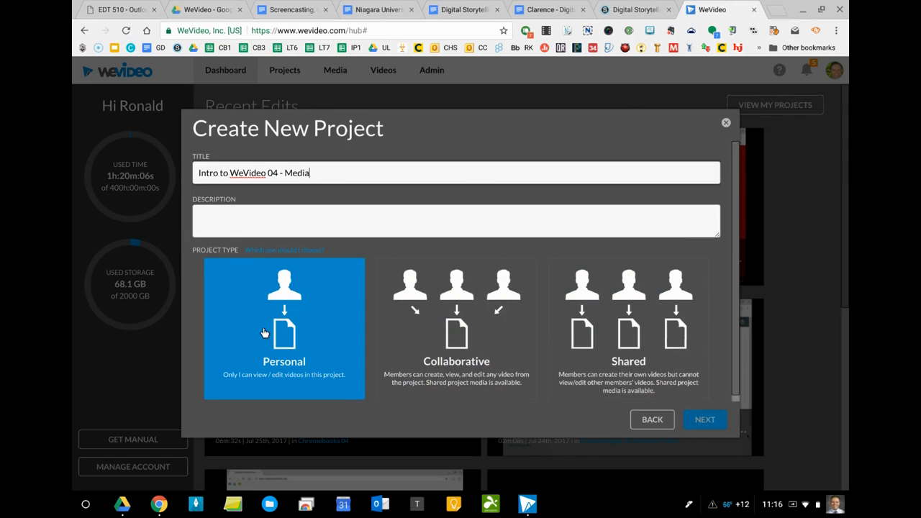
left_click(280, 338)
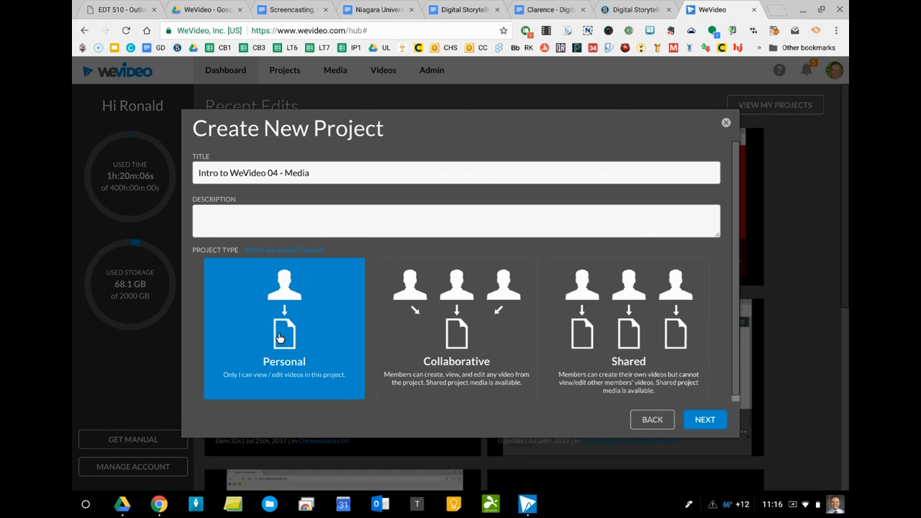
left_click(463, 353)
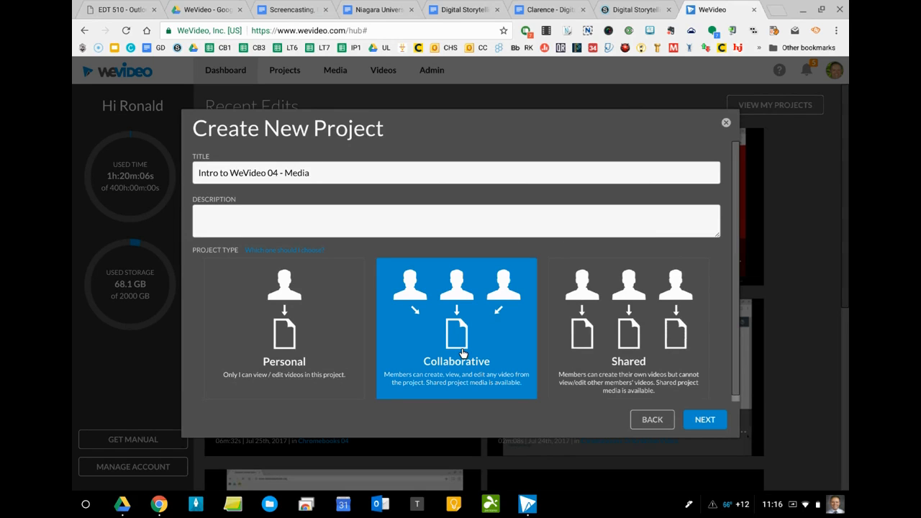
left_click(620, 372)
left_click(244, 336)
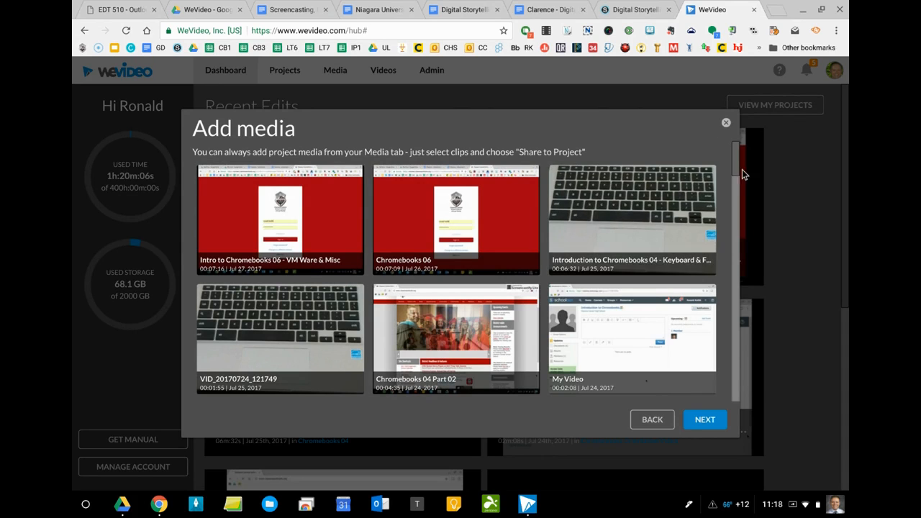
mouse_move(732, 163)
left_mouse_down()
mouse_move(733, 386)
mouse_move(732, 153)
left_mouse_up()
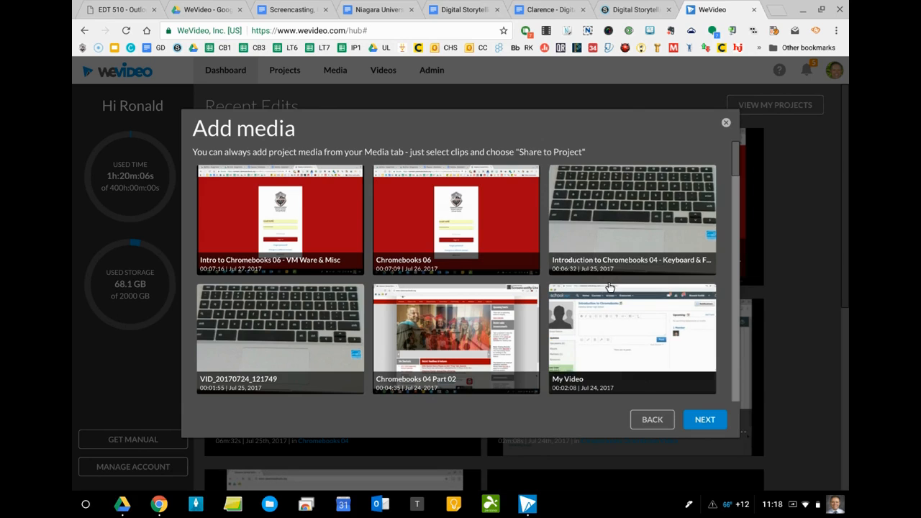
left_click(702, 418)
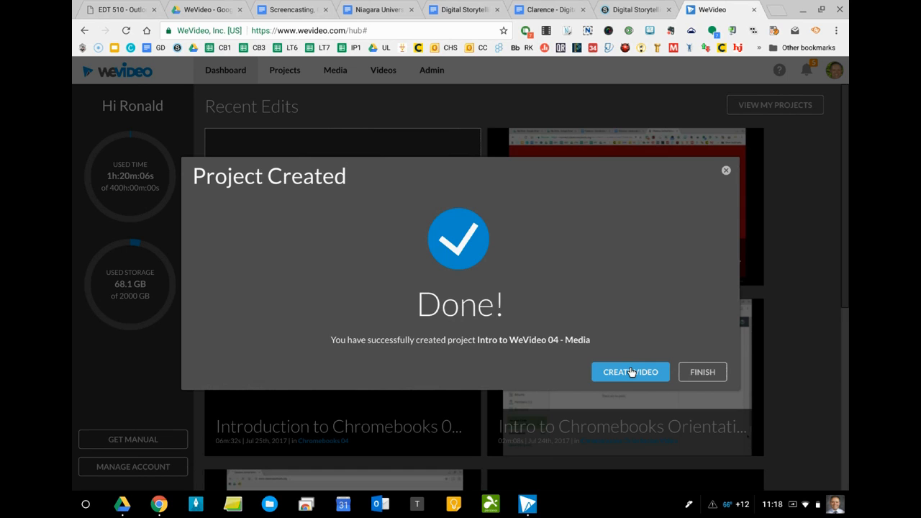
left_click(631, 371)
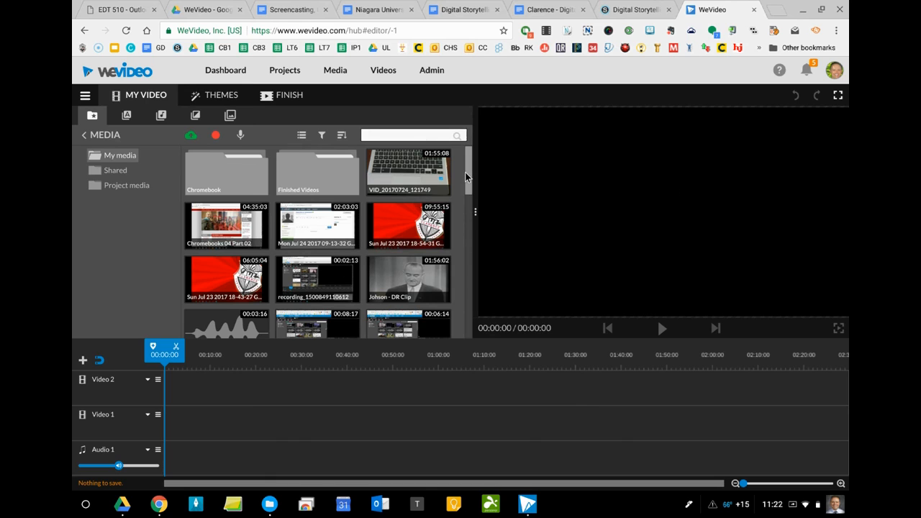
left_click_drag(467, 174, 466, 152)
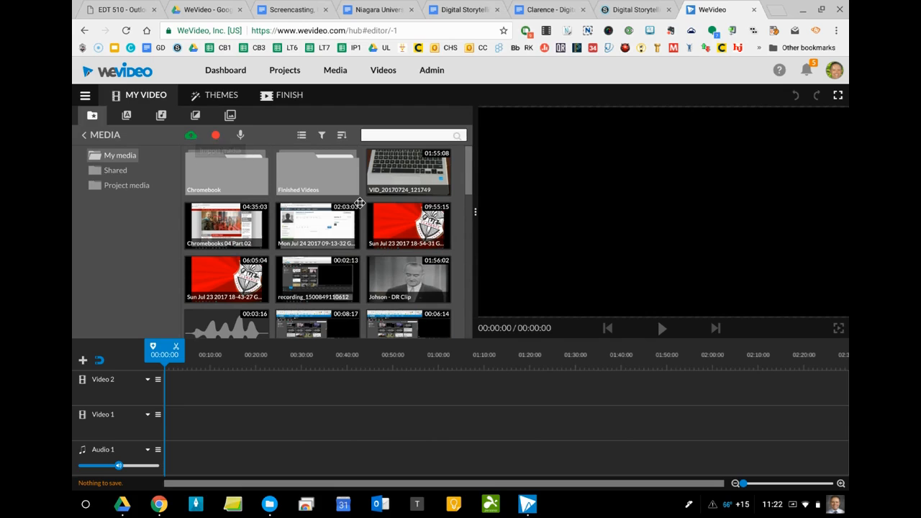
left_click_drag(422, 214, 213, 407)
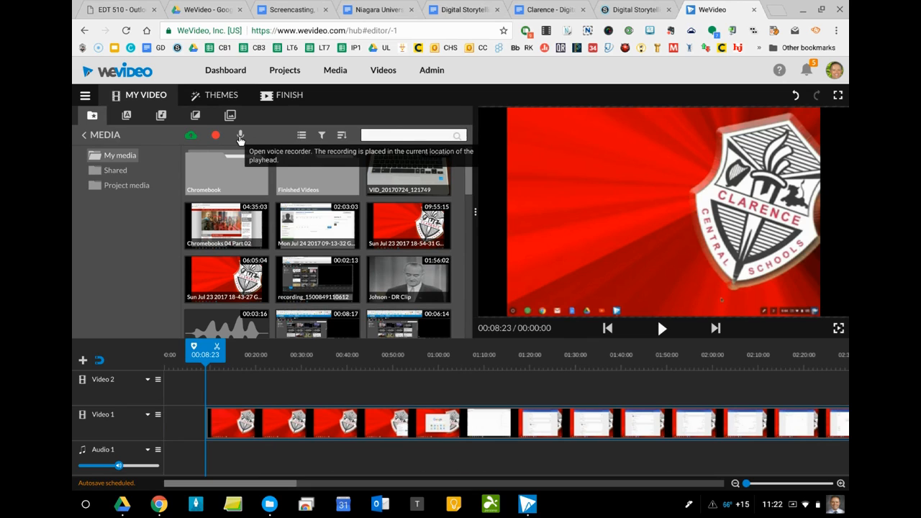
Display the media library as a list and look through the Shared and Project media folders before returning to My media
left_click(298, 135)
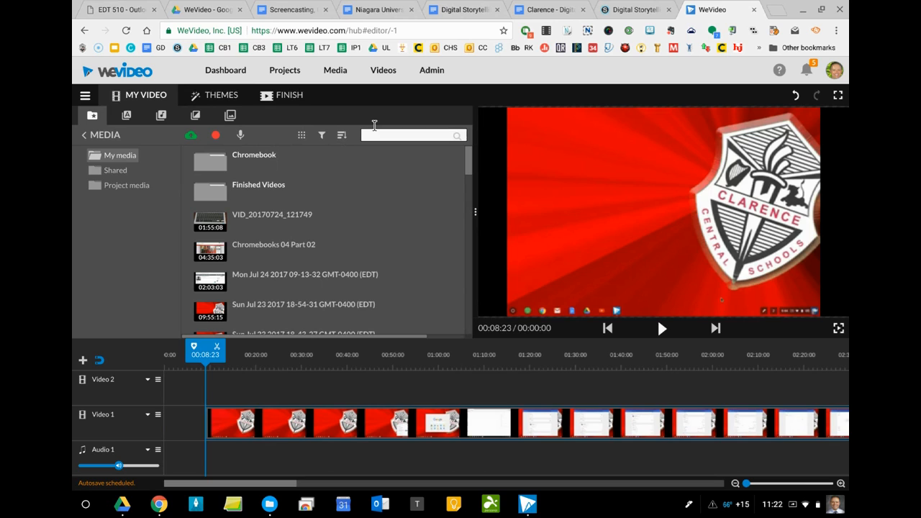
left_click(112, 172)
left_click(117, 185)
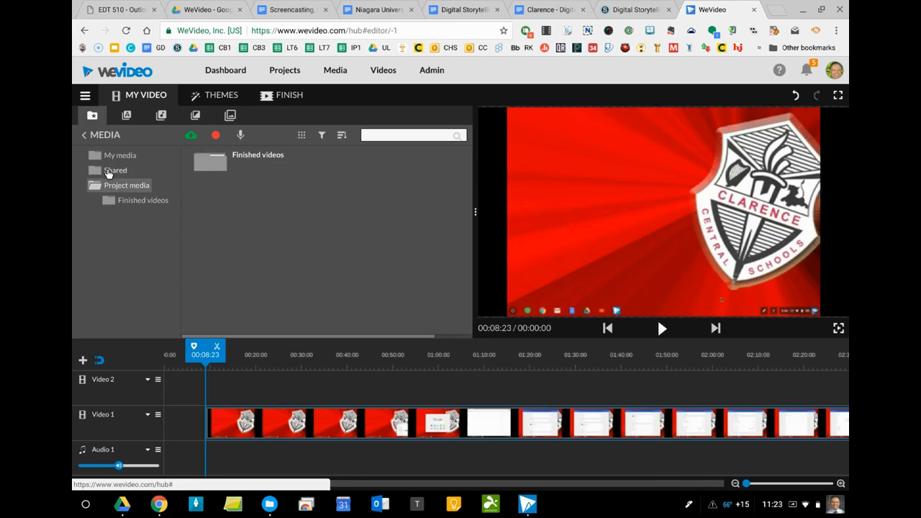
left_click(113, 172)
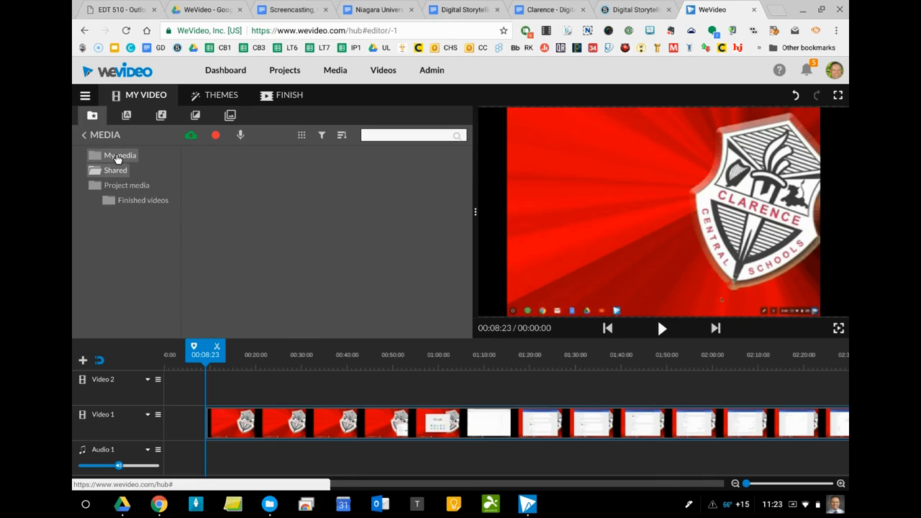
left_click(117, 156)
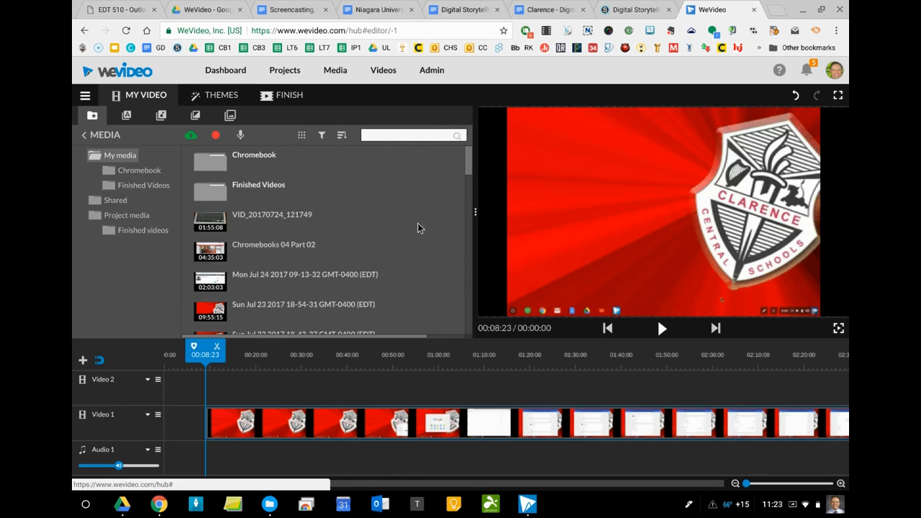
Review the available themes without applying one, and look through the motion titles, static titles and annotations
left_click(218, 94)
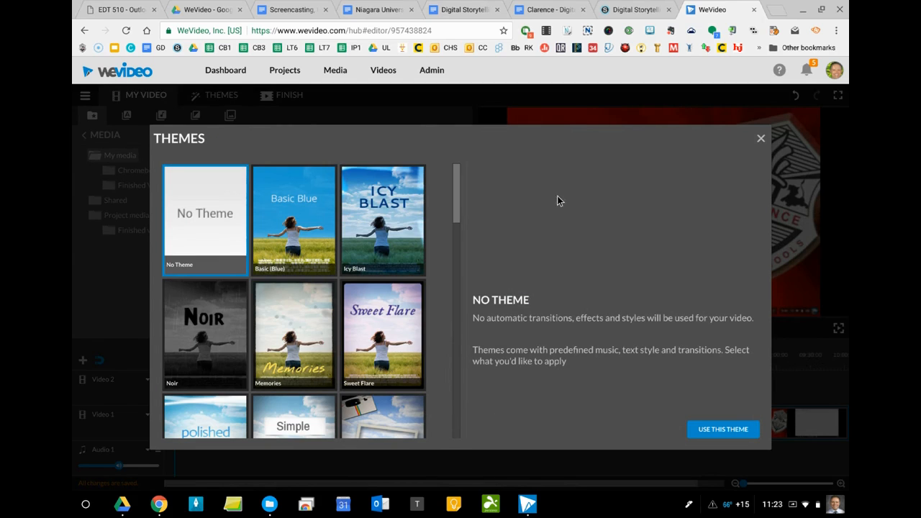
left_click(759, 140)
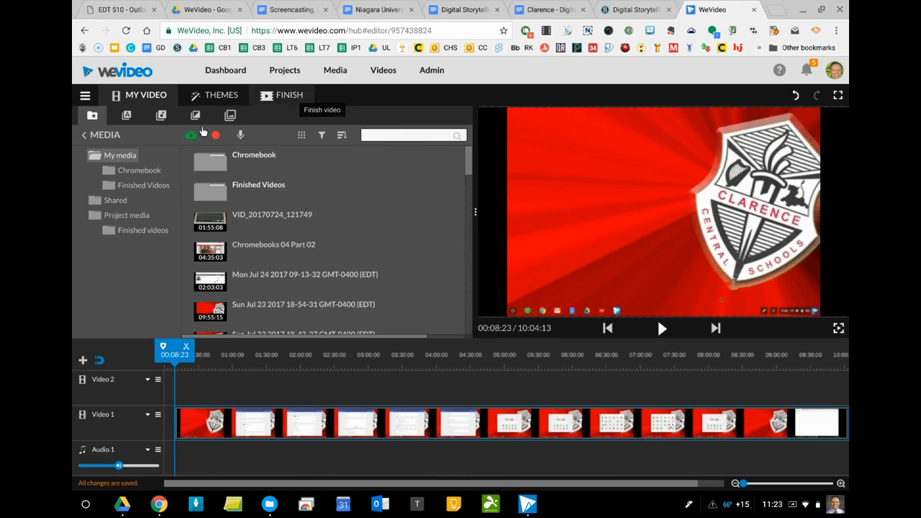
left_click(123, 116)
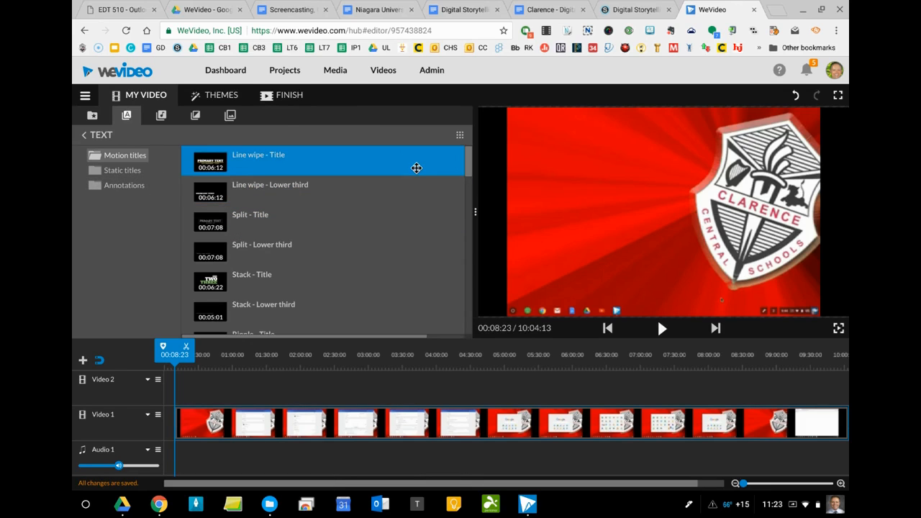
scroll(416, 168, "down", 8)
scroll(416, 168, "up", 8)
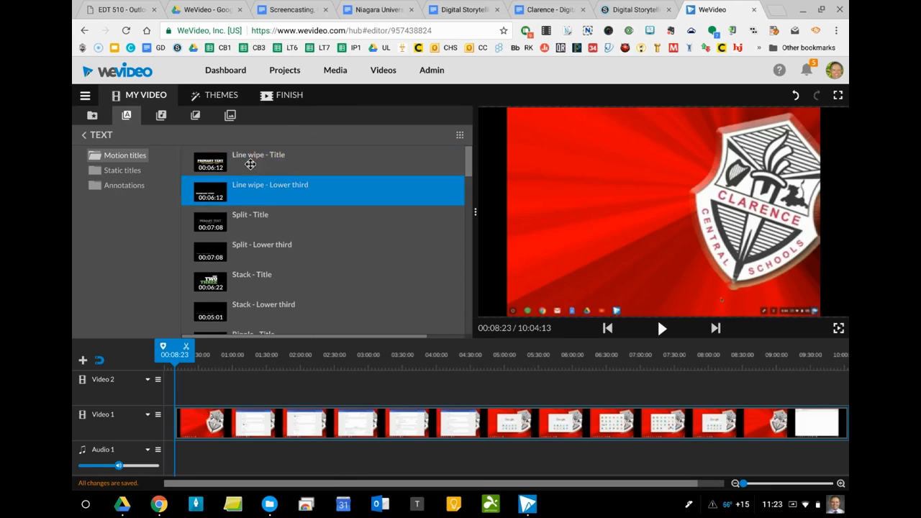
left_click(124, 170)
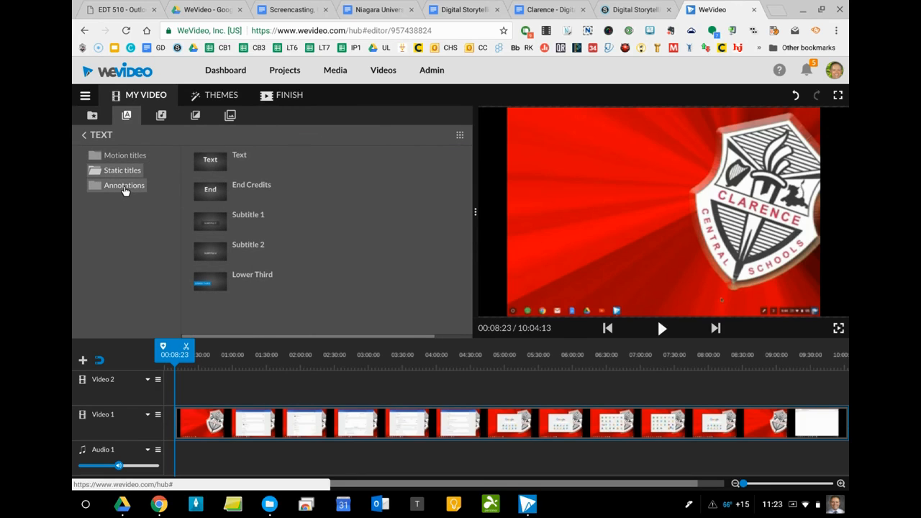
left_click(123, 187)
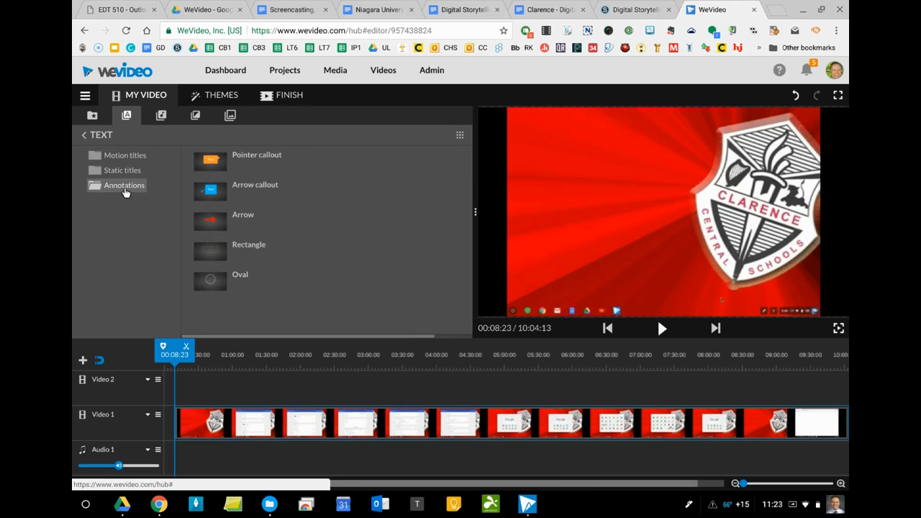
Look through the audio library's free music and sound effects categories
left_click(161, 117)
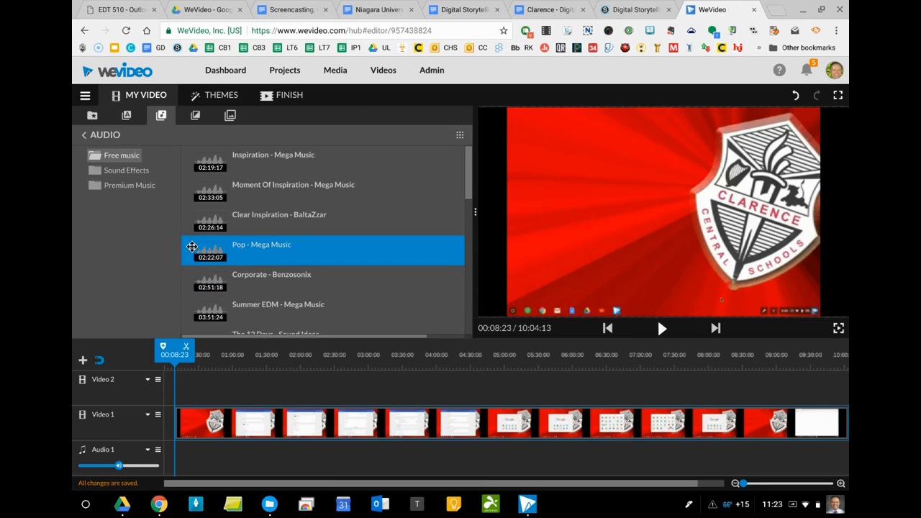
left_click(137, 172)
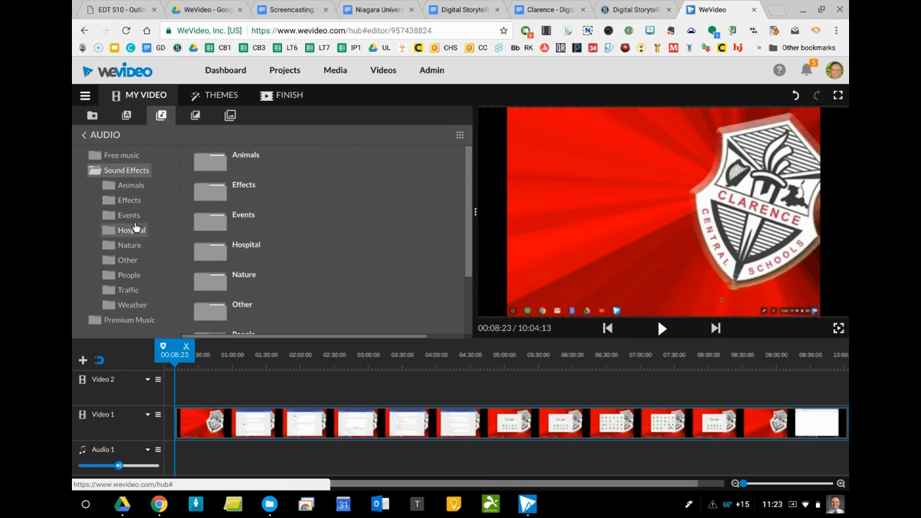
left_click(122, 155)
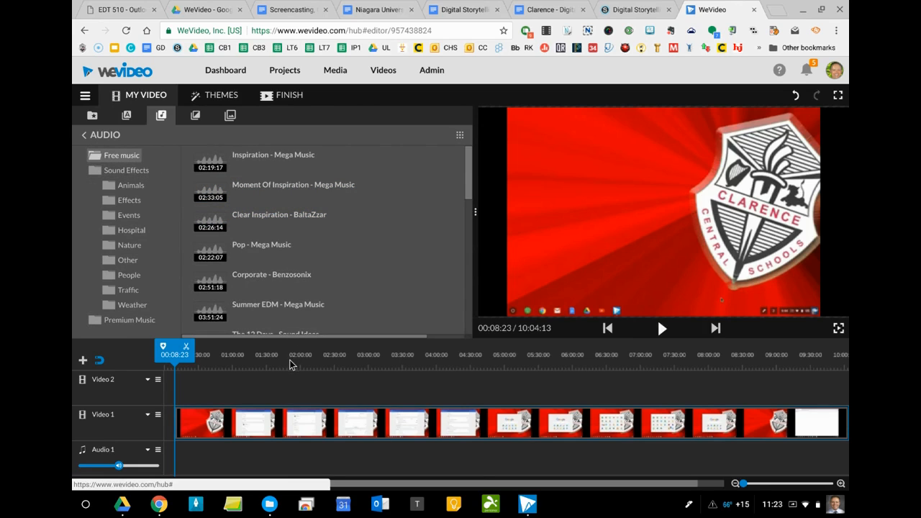
Look through the standard transitions and the background graphics
left_click(192, 117)
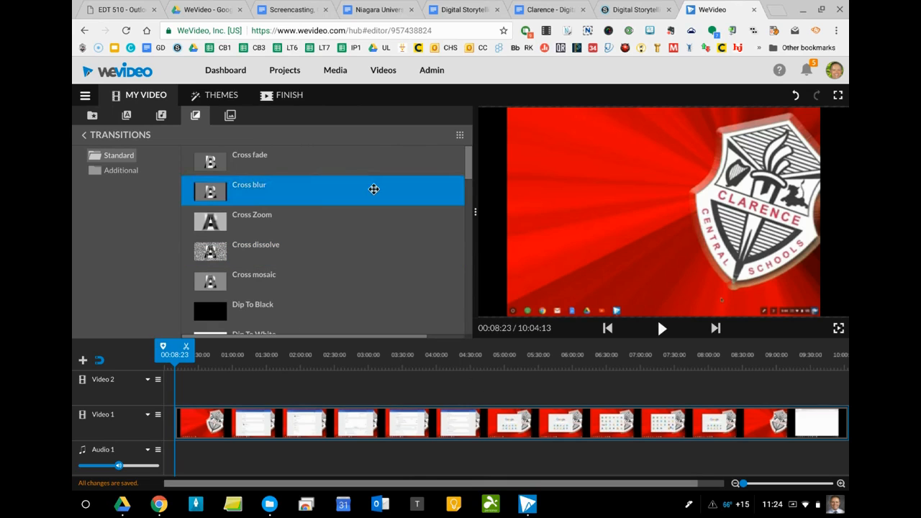
mouse_move(468, 164)
left_mouse_down()
mouse_move(481, 330)
mouse_move(458, 154)
left_mouse_up()
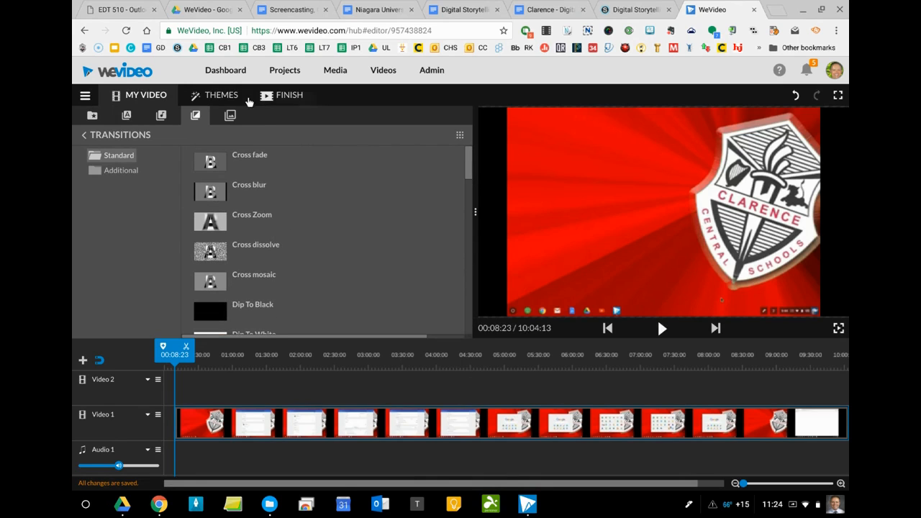
left_click(229, 116)
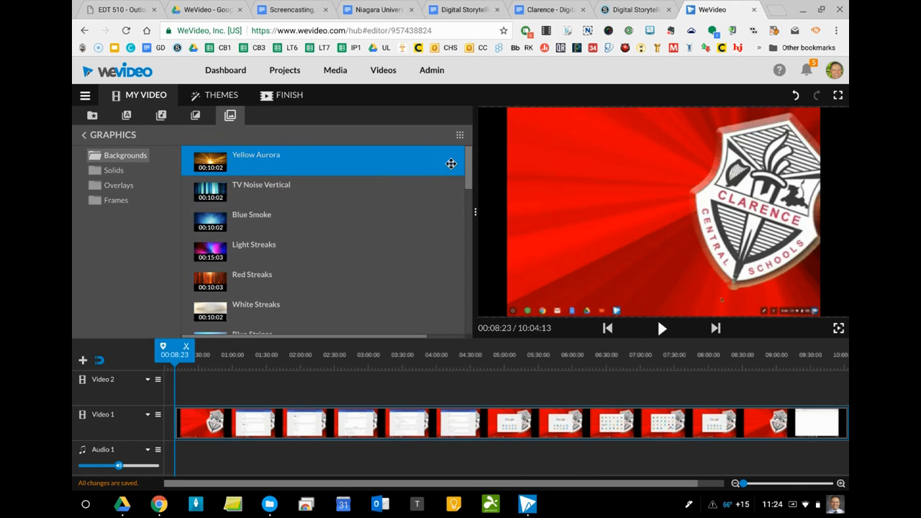
left_click_drag(468, 175, 465, 133)
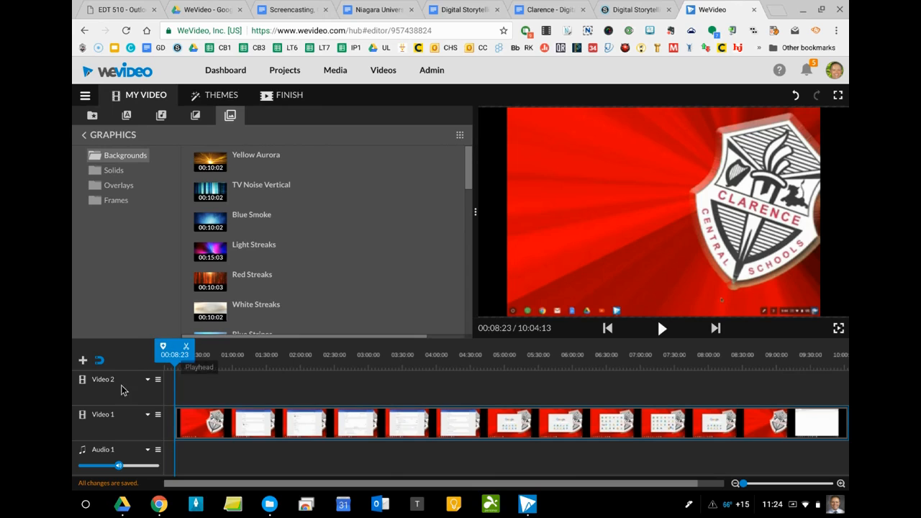
Add a new audio track titled "Audio 2" to the timeline and check the track list
left_click(81, 359)
left_click(347, 266)
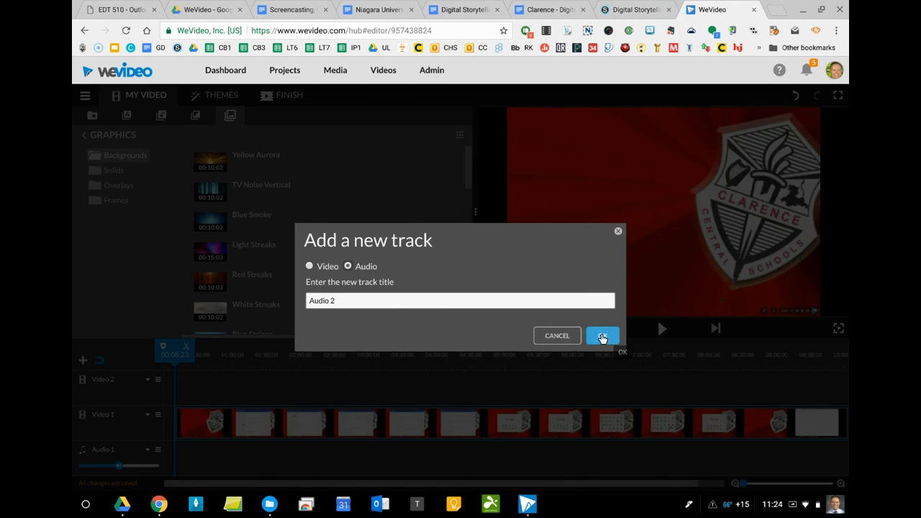
left_click(603, 337)
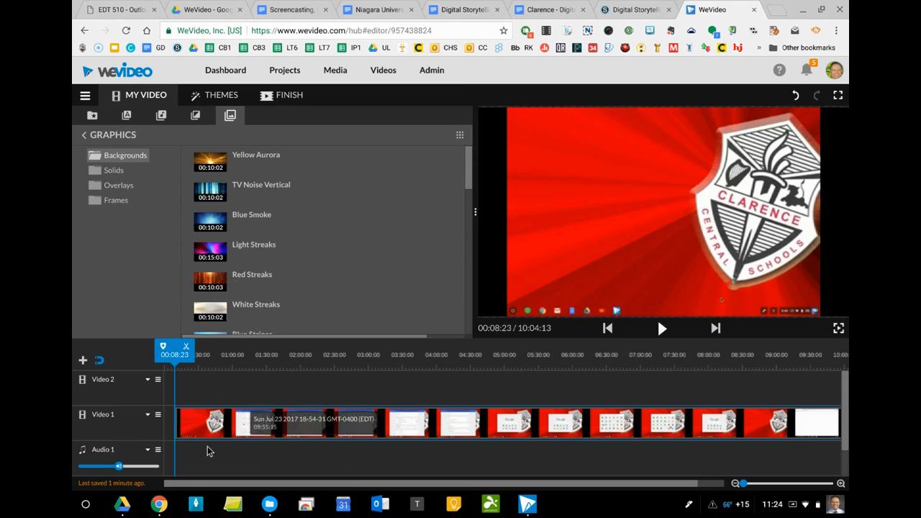
scroll(265, 407, "down", 1)
scroll(265, 407, "up", 1)
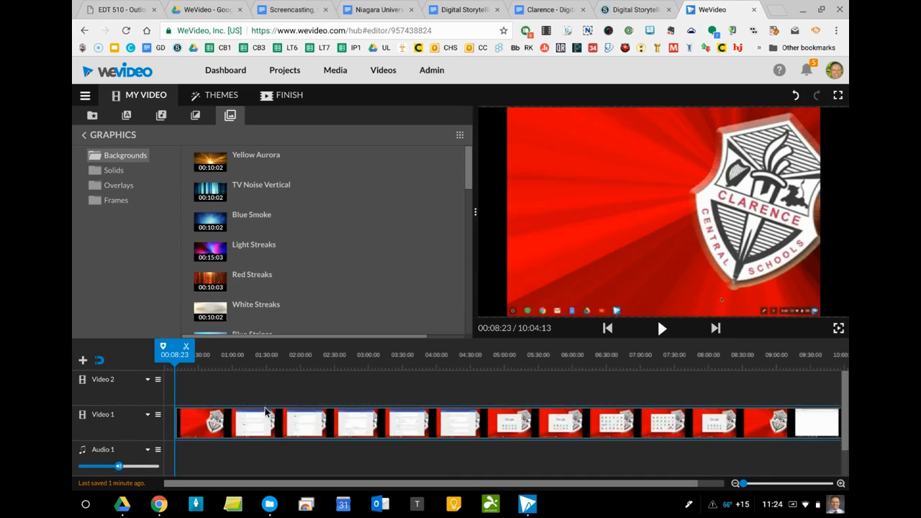
scroll(265, 407, "down", 1)
scroll(264, 407, "up", 1)
scroll(264, 408, "down", 1)
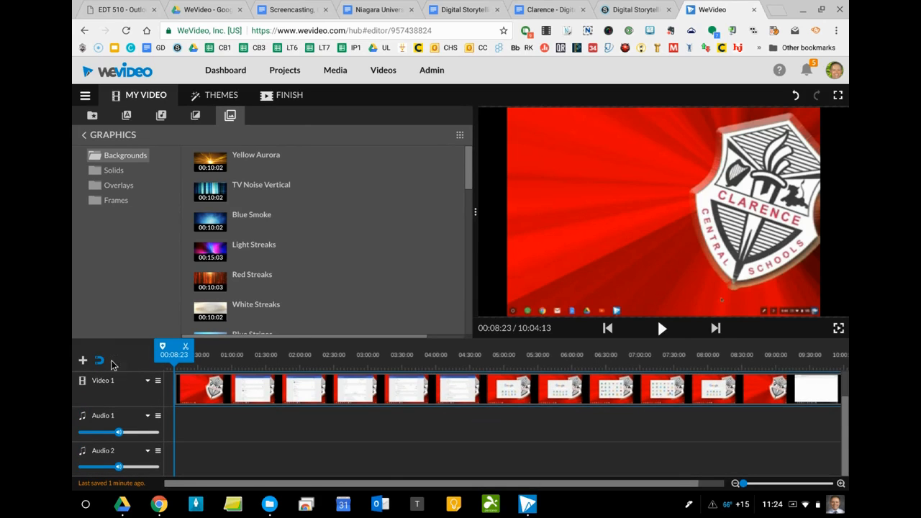
scroll(259, 414, "up", 1)
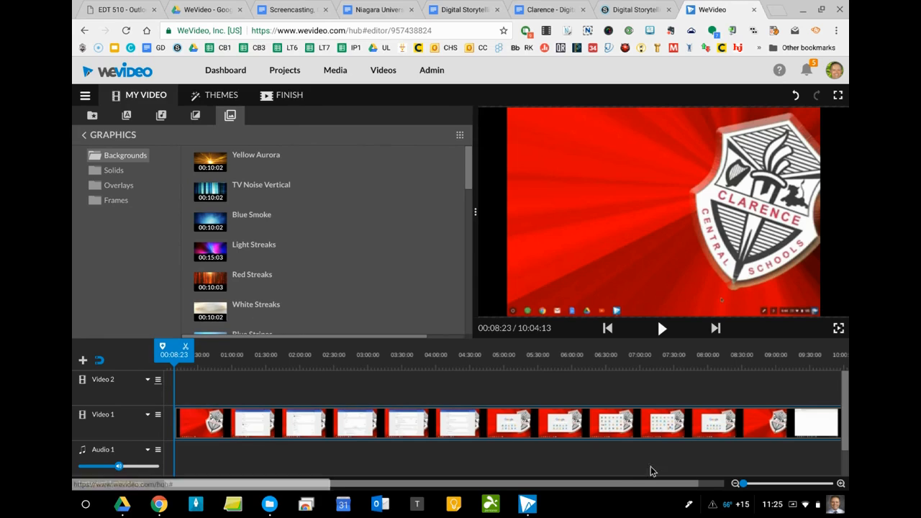
Zoom the timeline out until the whole Video 1 clip fits in view
mouse_move(743, 483)
left_mouse_down()
mouse_move(833, 487)
mouse_move(732, 484)
left_mouse_up()
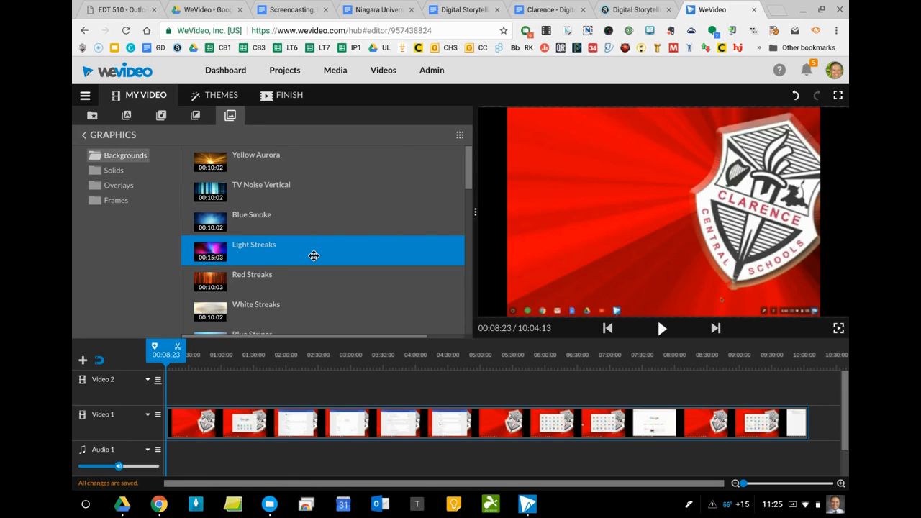
key("F5")
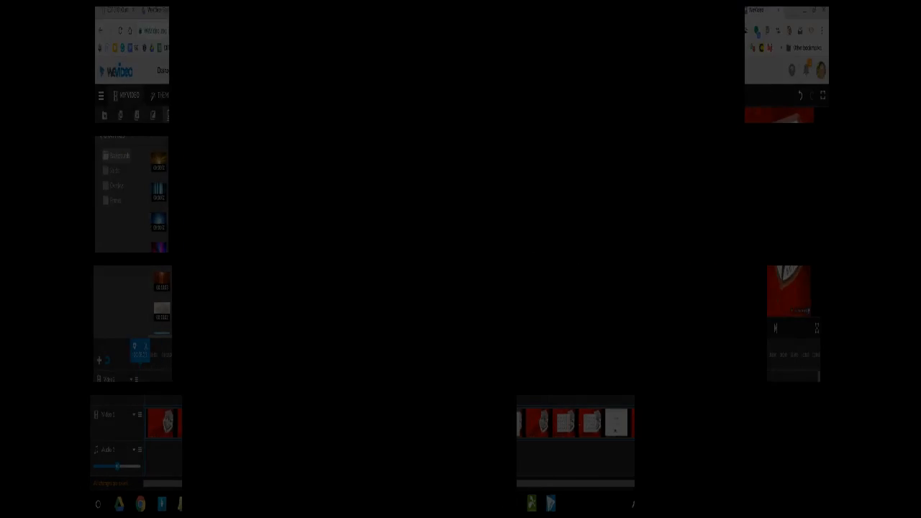